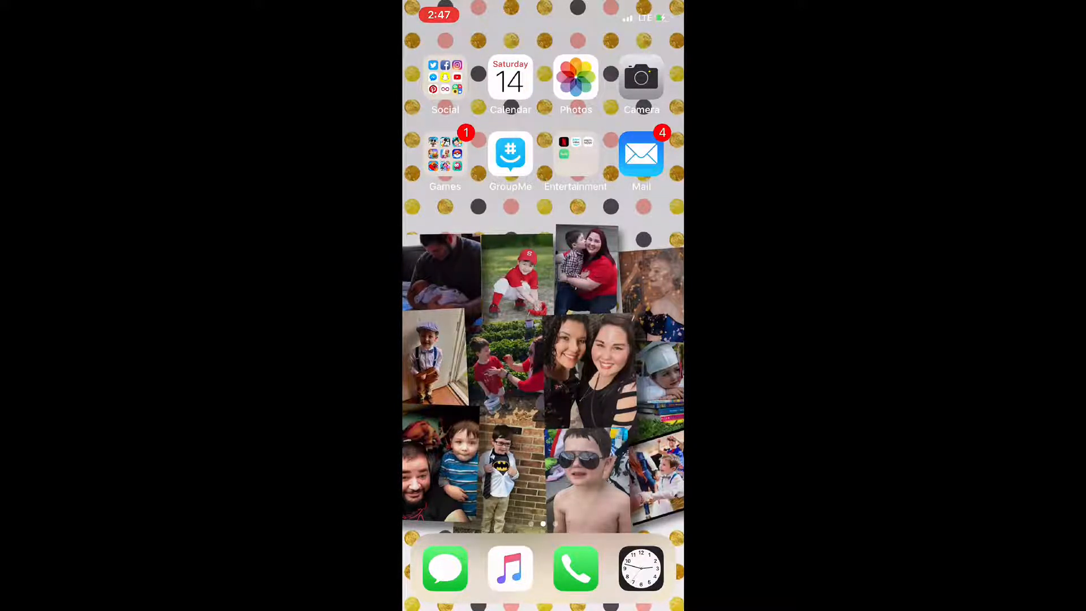
Look inside the Social folder, then close it to return to the first home page
left_click(445, 78)
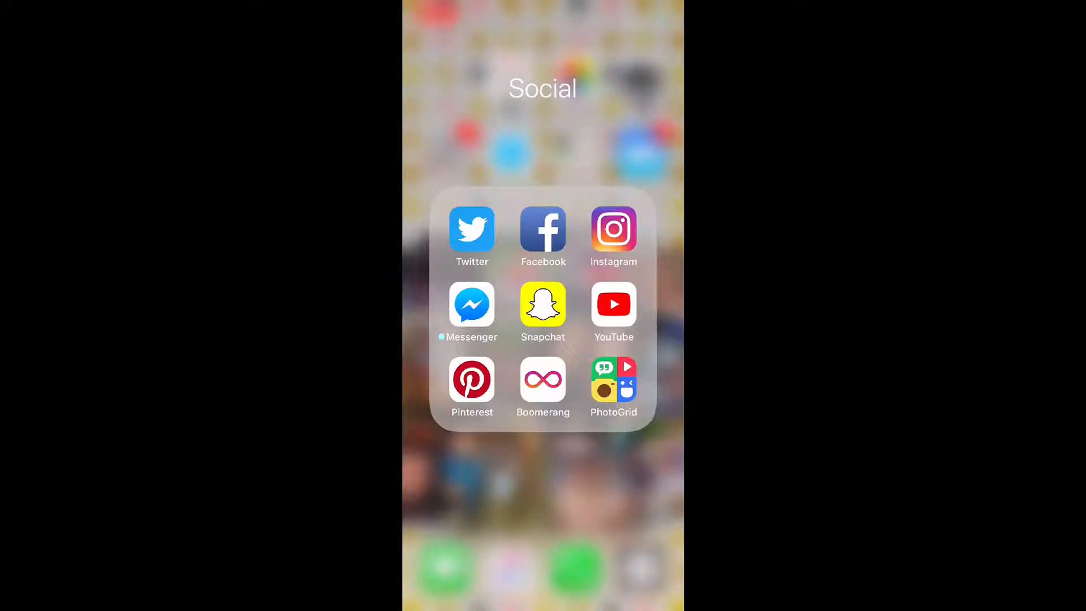
left_click(543, 508)
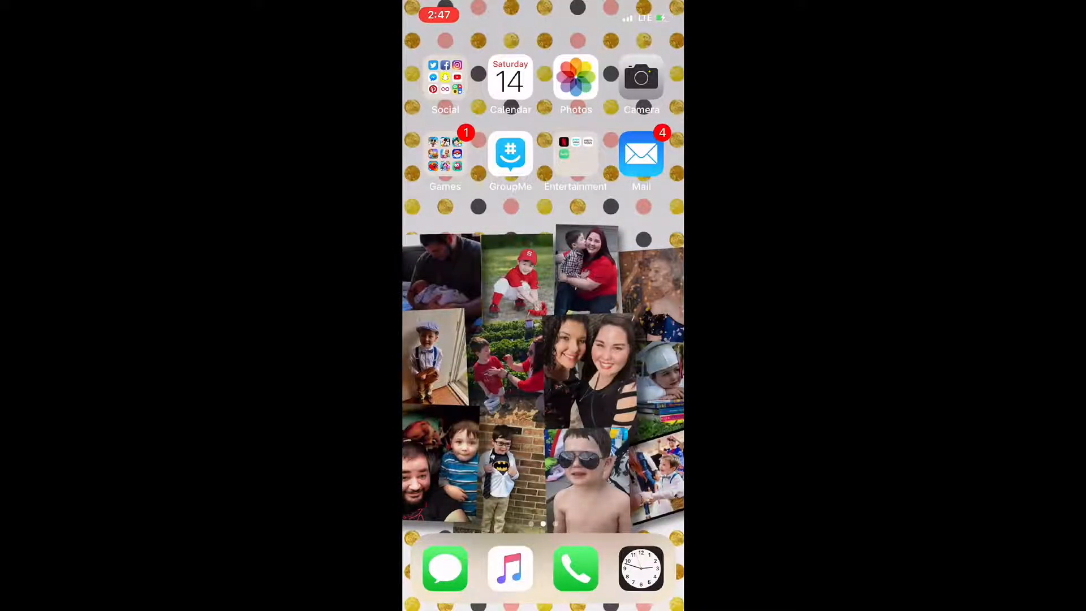
left_click(576, 79)
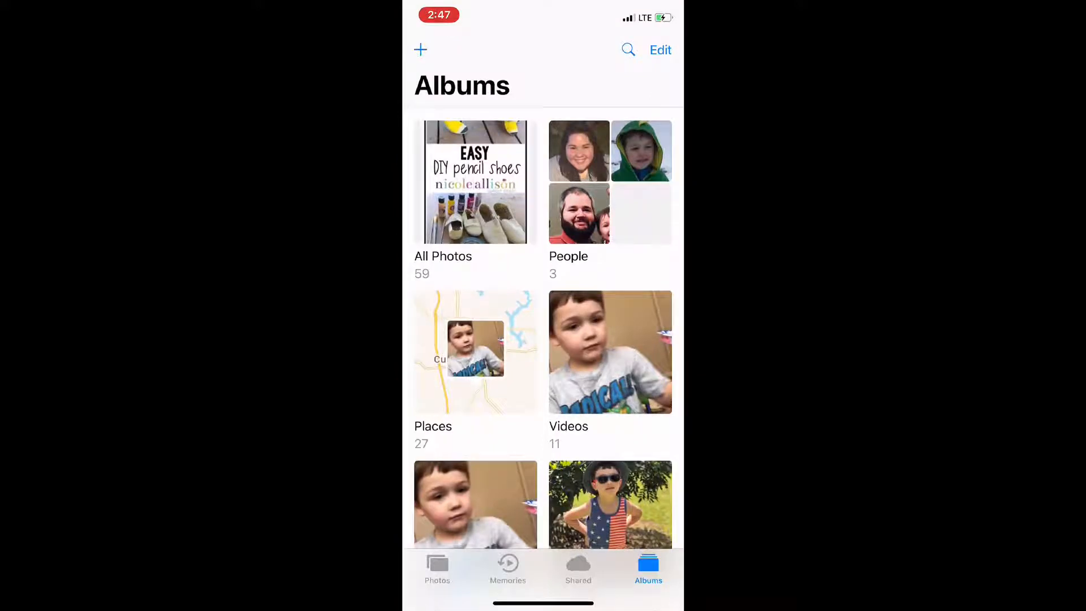
scroll(543, 339, "down", 5)
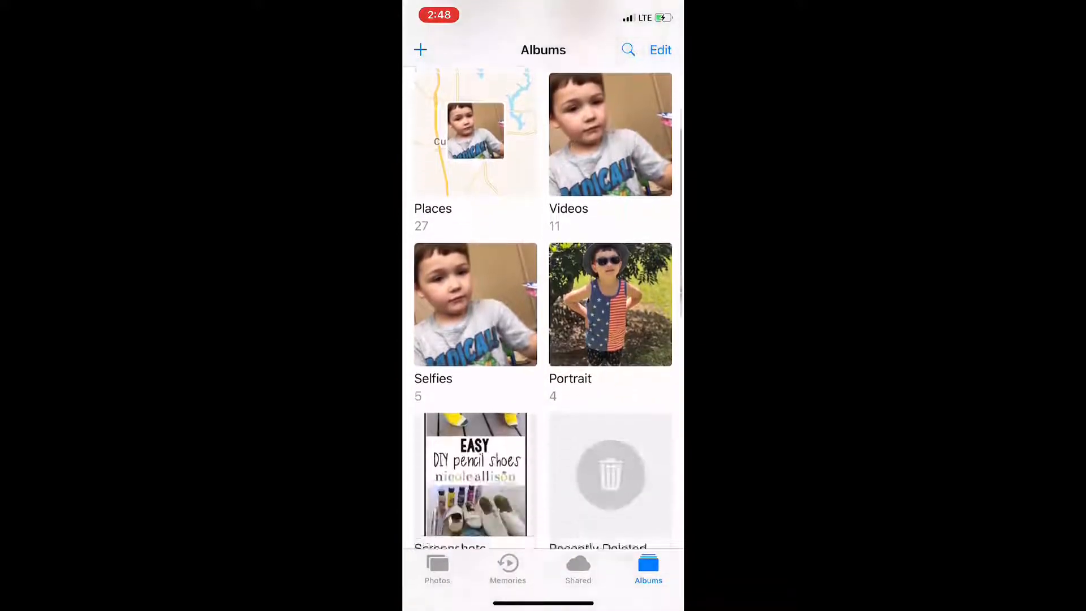
scroll(543, 339, "down", 2)
scroll(543, 339, "up", 8)
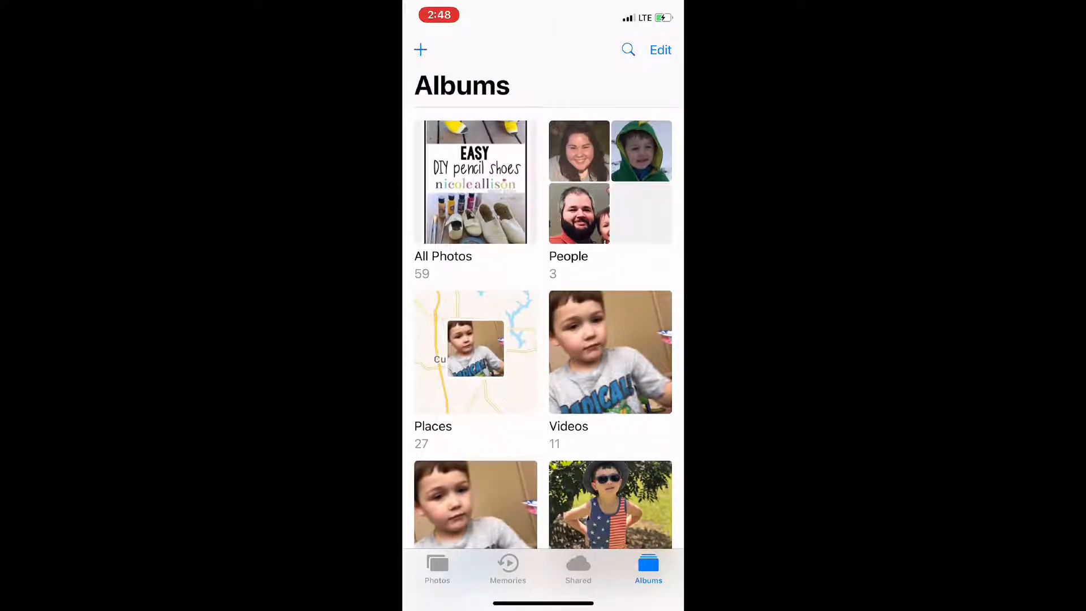
left_click_drag(543, 605, 543, 339)
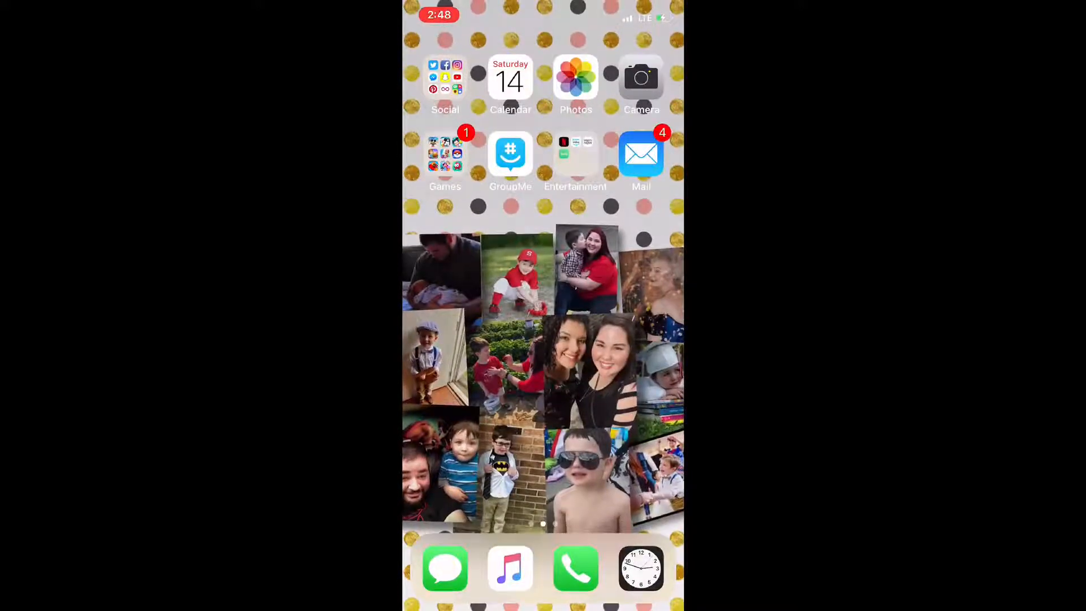
left_click(446, 152)
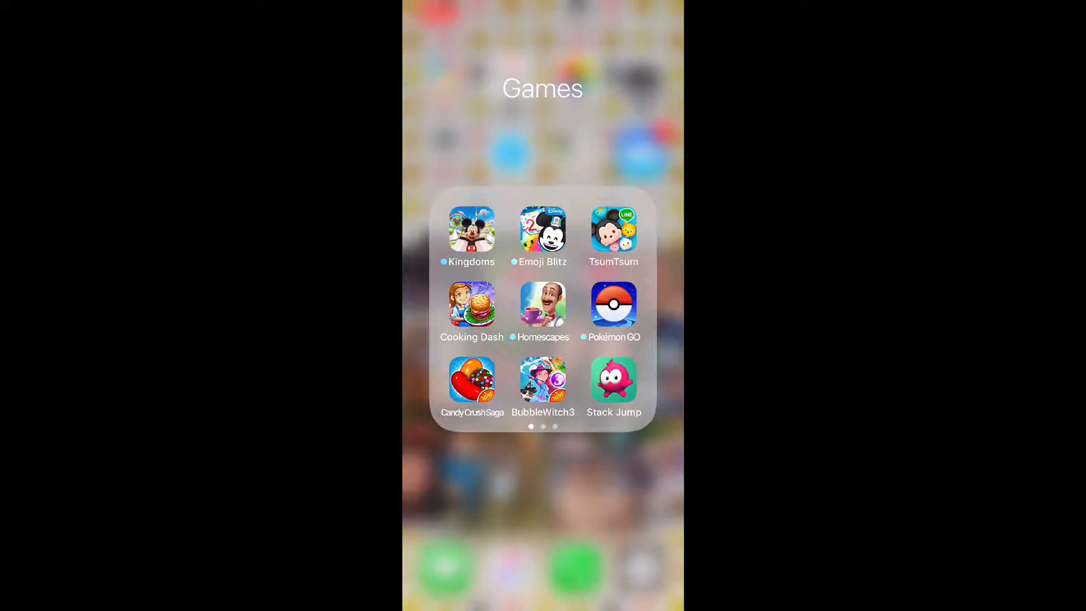
scroll(543, 306, "right", 1)
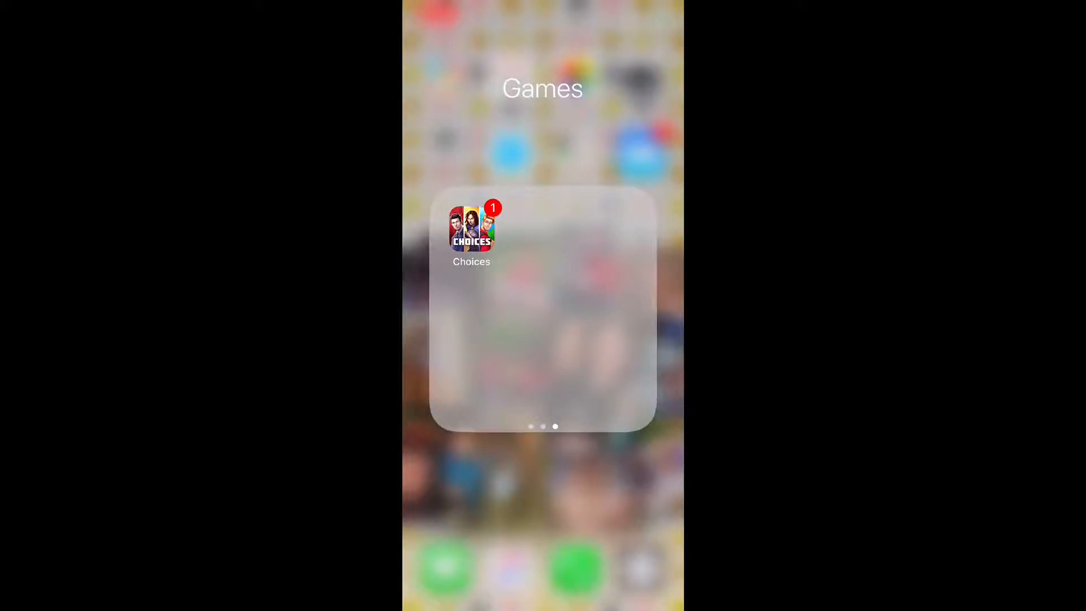
left_click(543, 509)
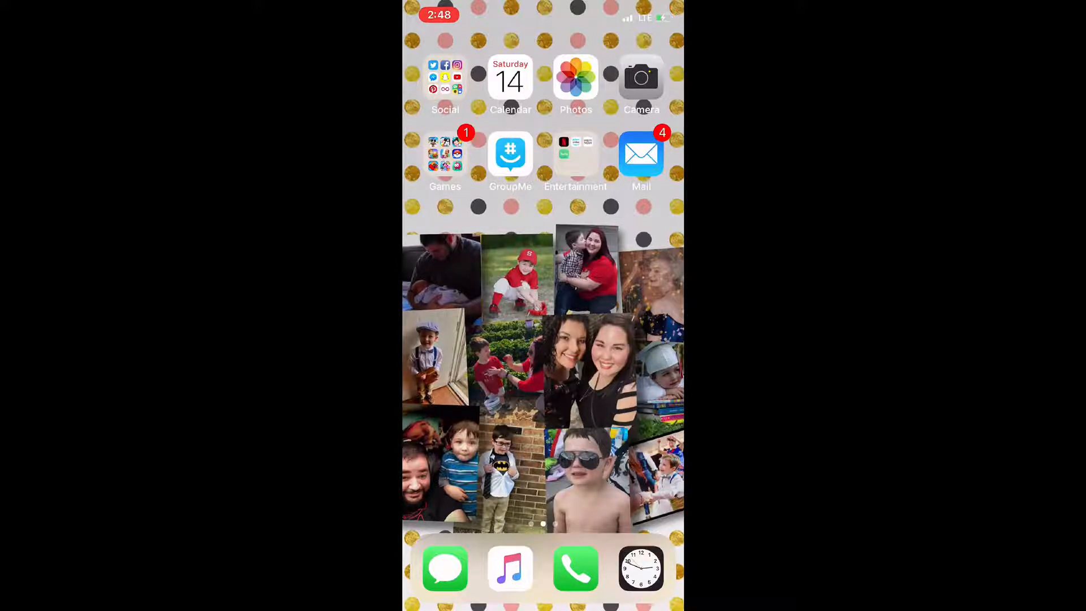
left_click(575, 157)
View the Mail inbox, then leave Mail and return to the home screen
left_click(642, 154)
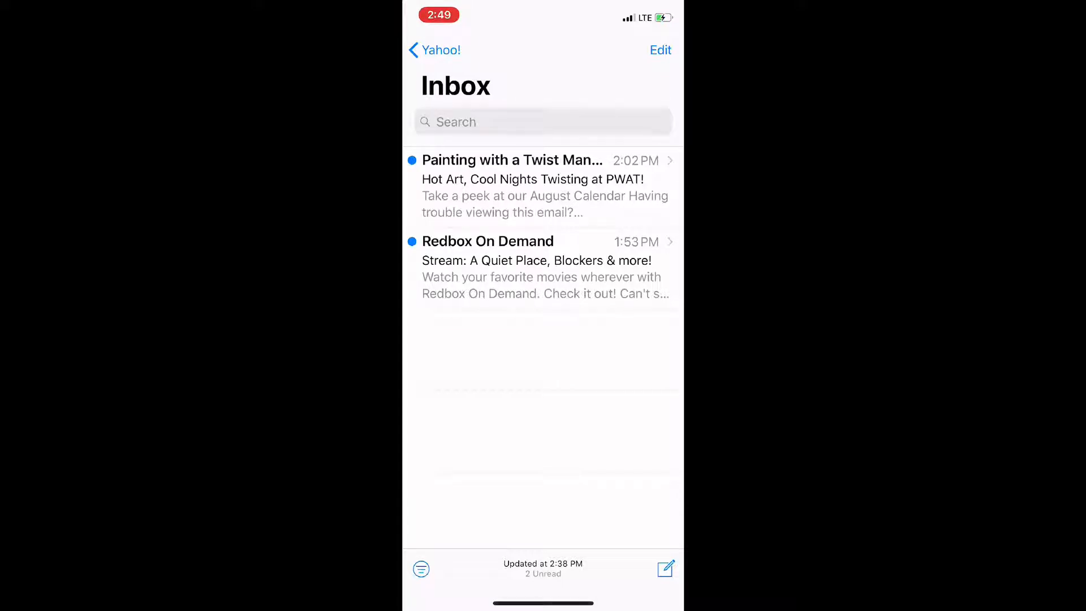
left_click_drag(543, 603, 542, 340)
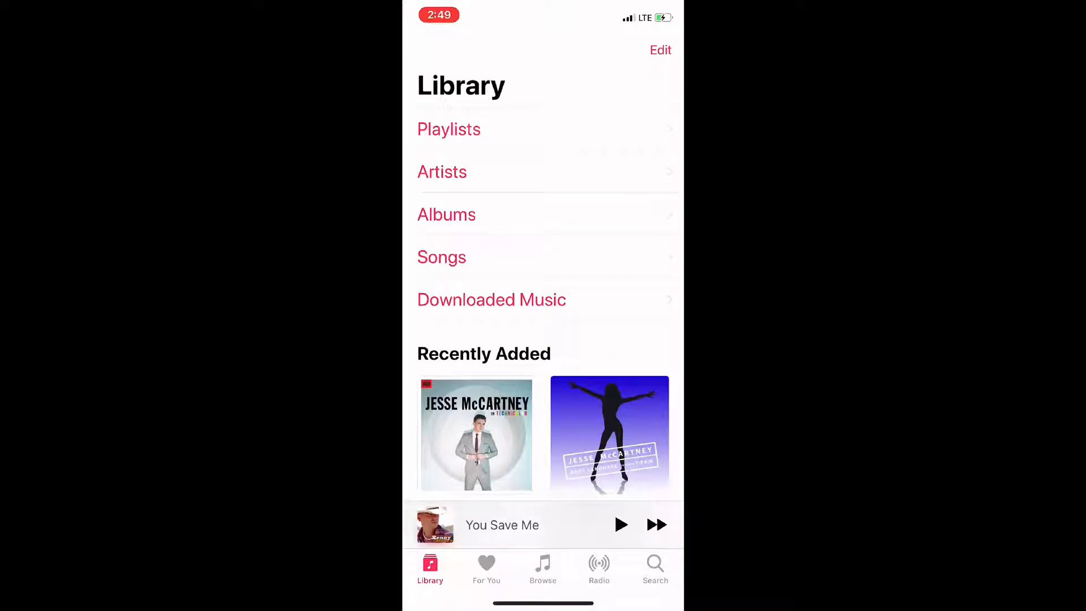
Browse the Songs list in the Music library, then the Artists list
left_click(442, 257)
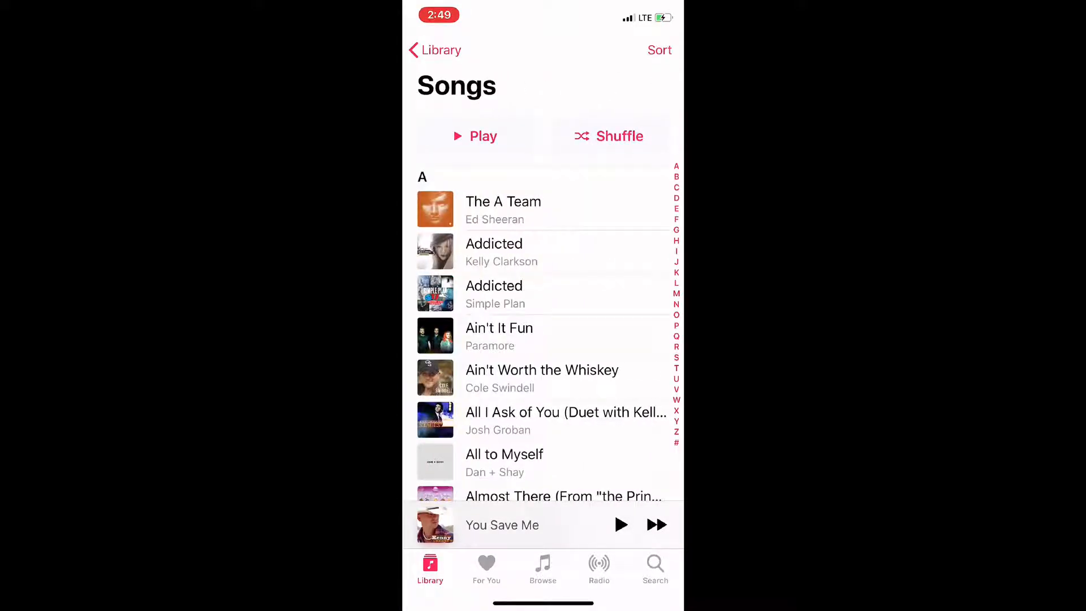
scroll(542, 339, "down", 10)
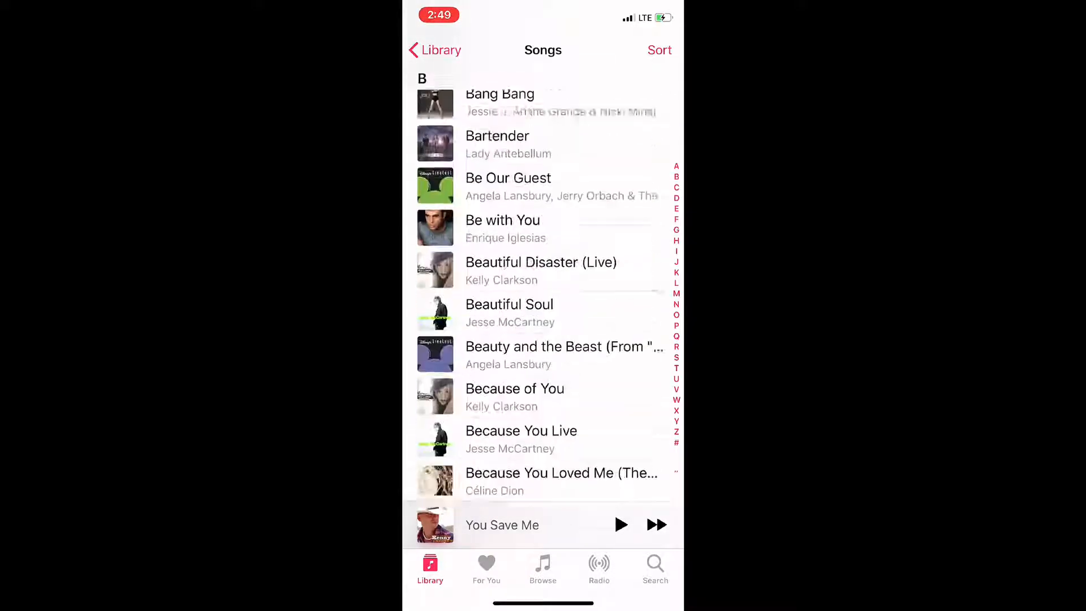
scroll(543, 340, "down", 10)
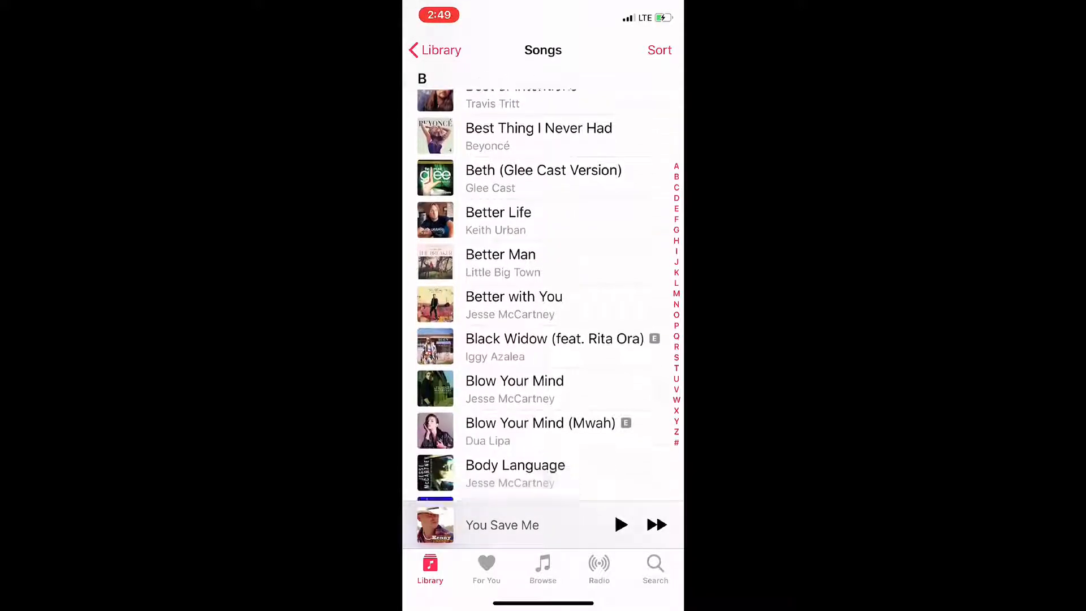
scroll(544, 340, "down", 10)
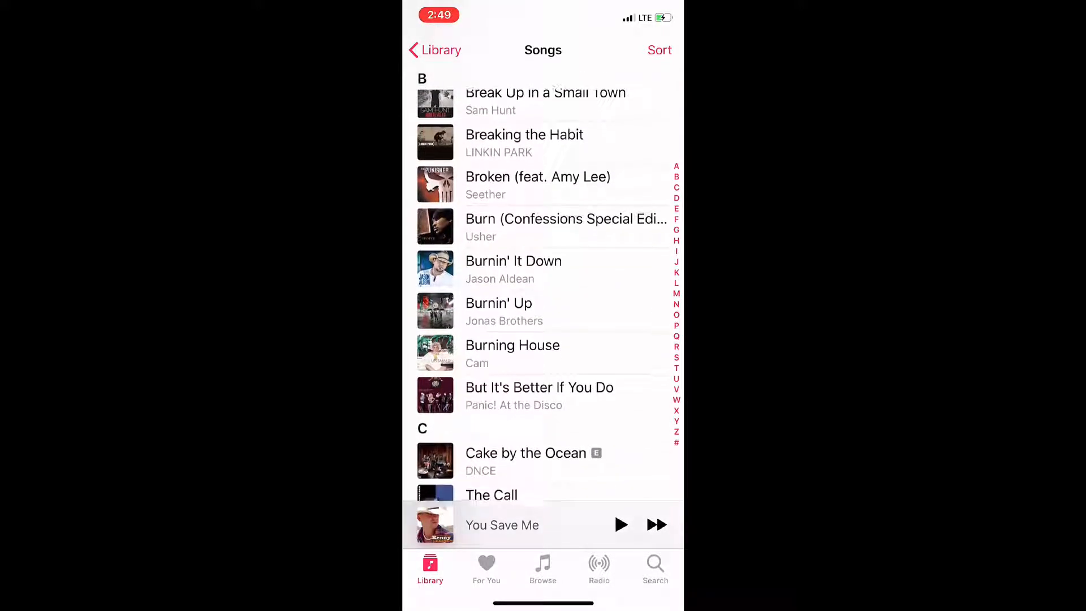
left_click(434, 50)
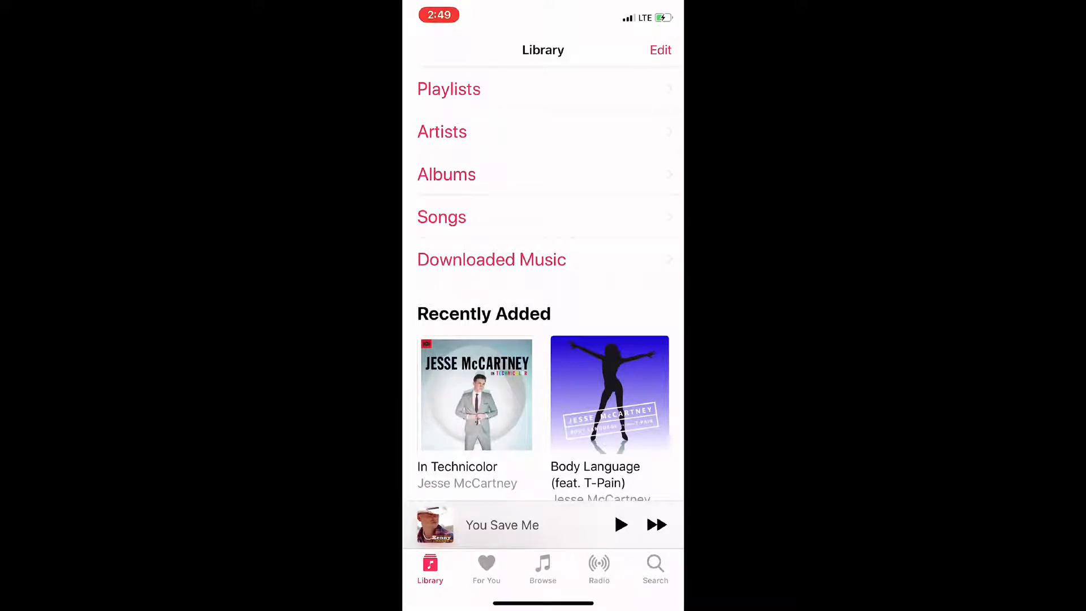
left_click(441, 132)
scroll(543, 297, "down", 2)
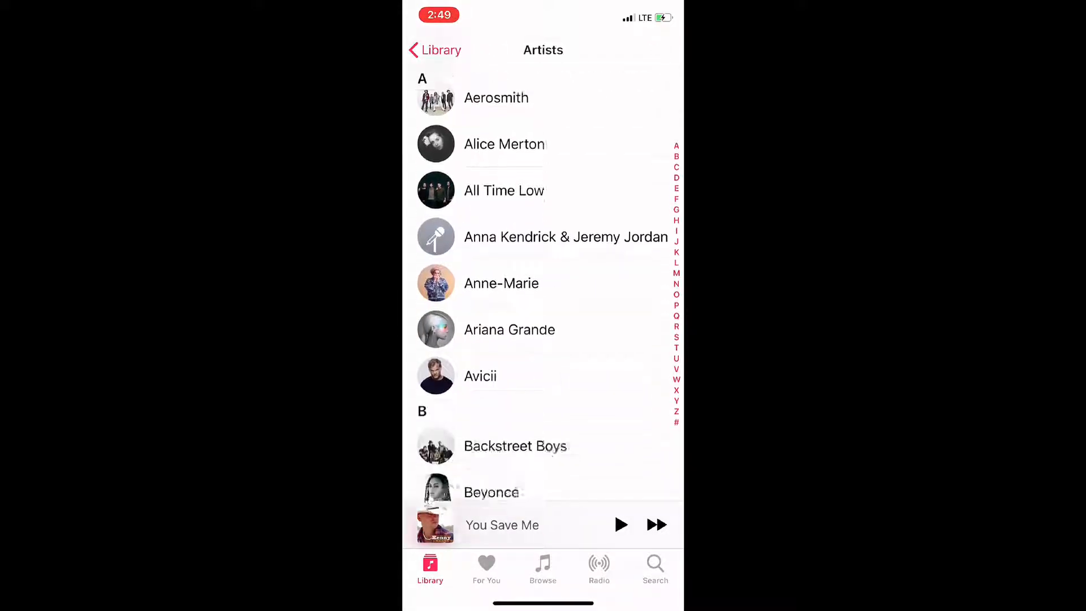
scroll(543, 296, "down", 10)
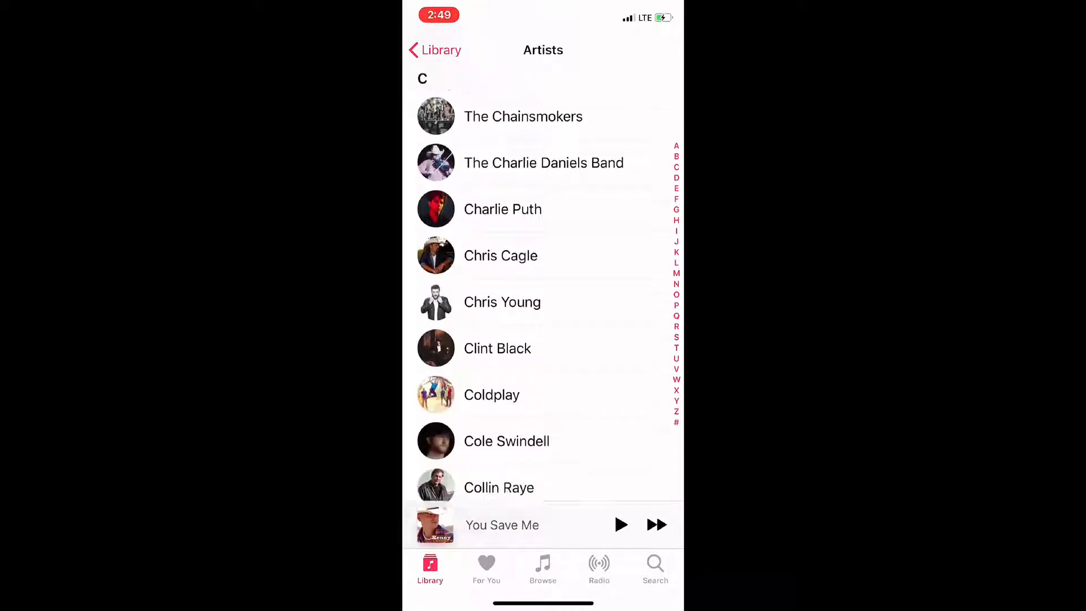
scroll(544, 297, "down", 10)
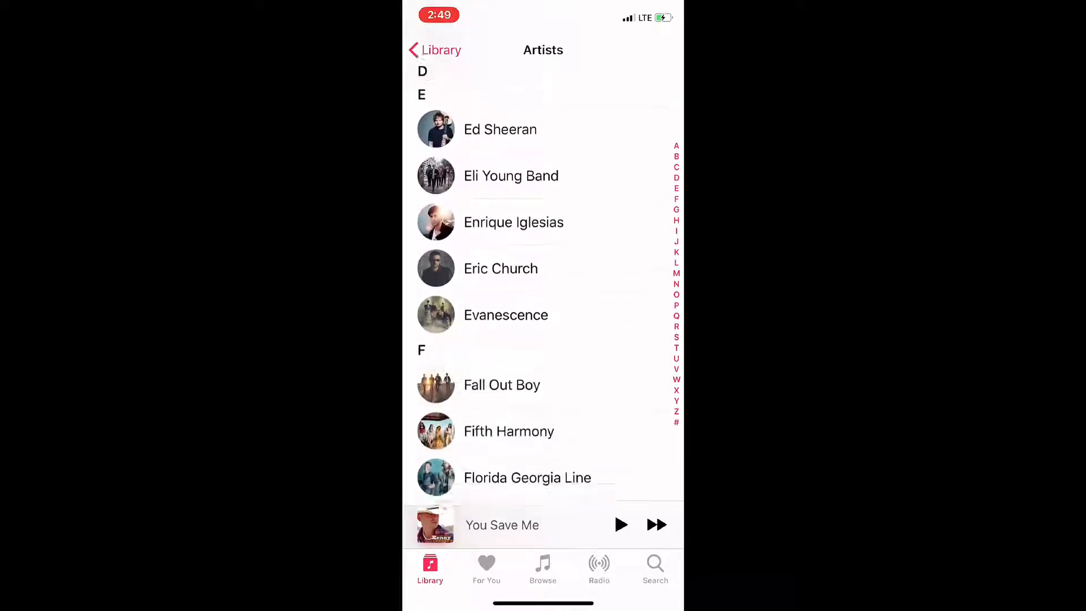
scroll(544, 297, "down", 2)
Check the Phone Favorites contacts, return home and move to the second page of apps
key("super")
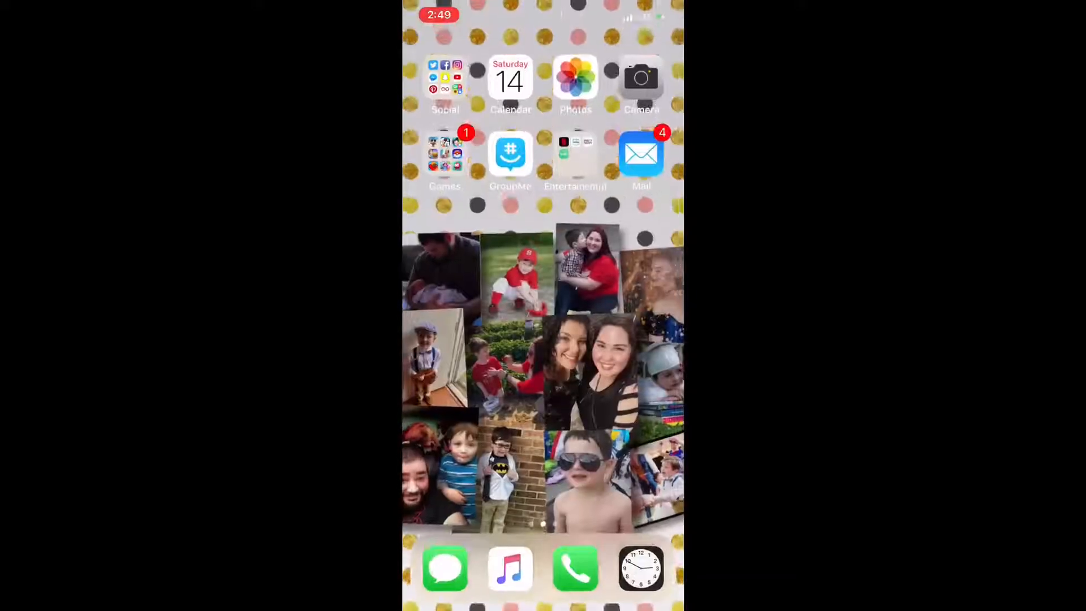
left_click(576, 569)
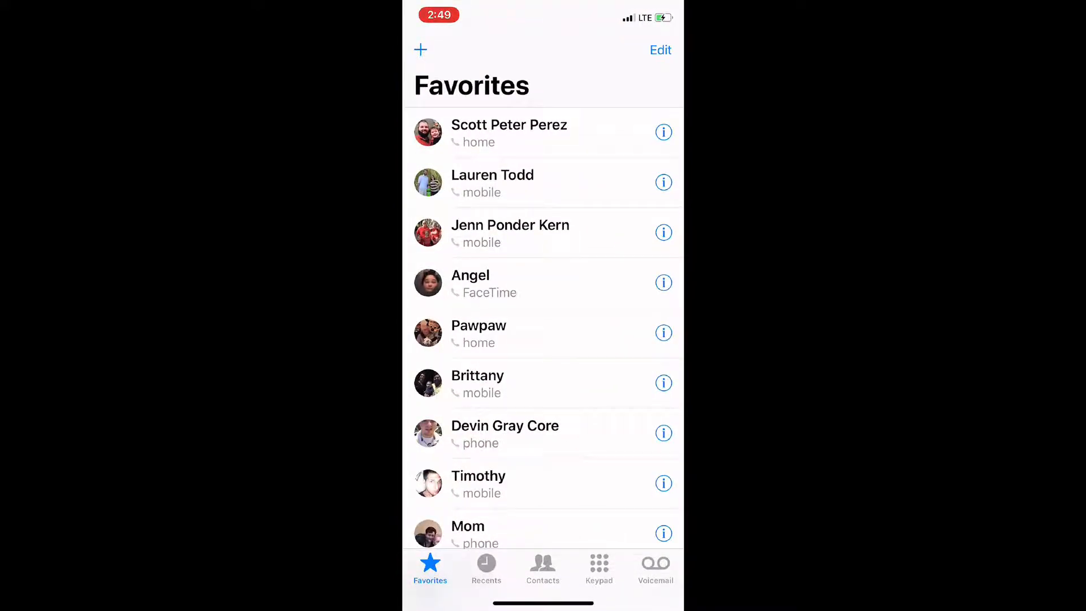
key("super")
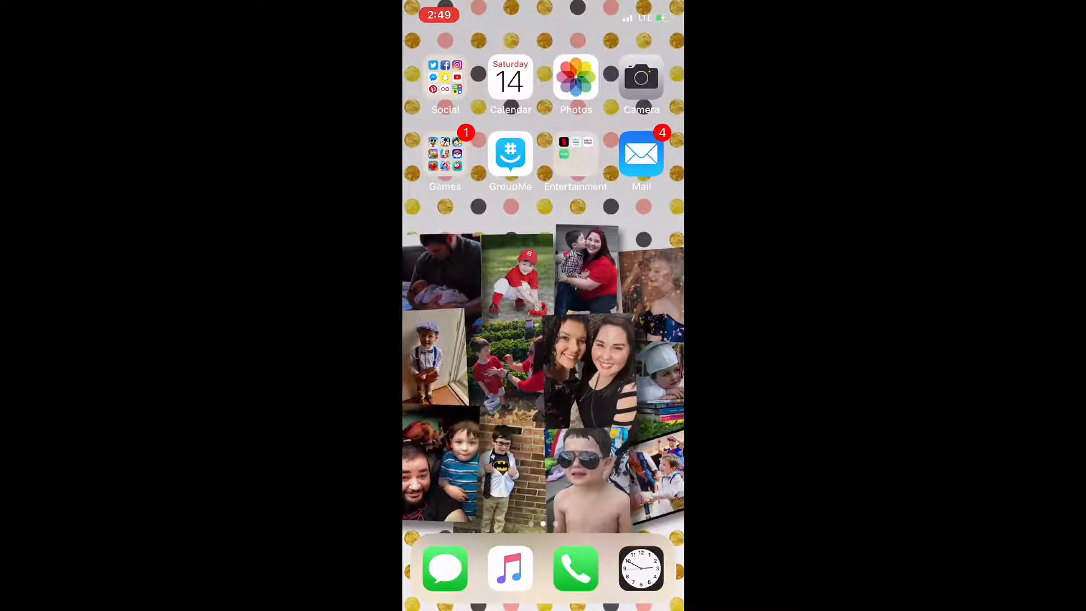
left_click_drag(644, 340, 442, 339)
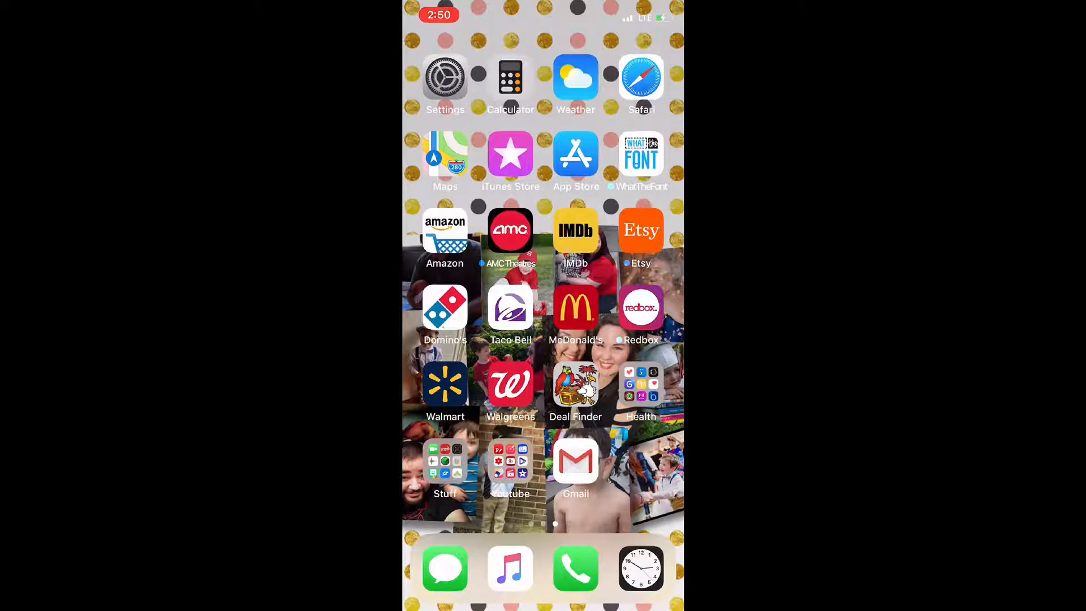
left_click(641, 387)
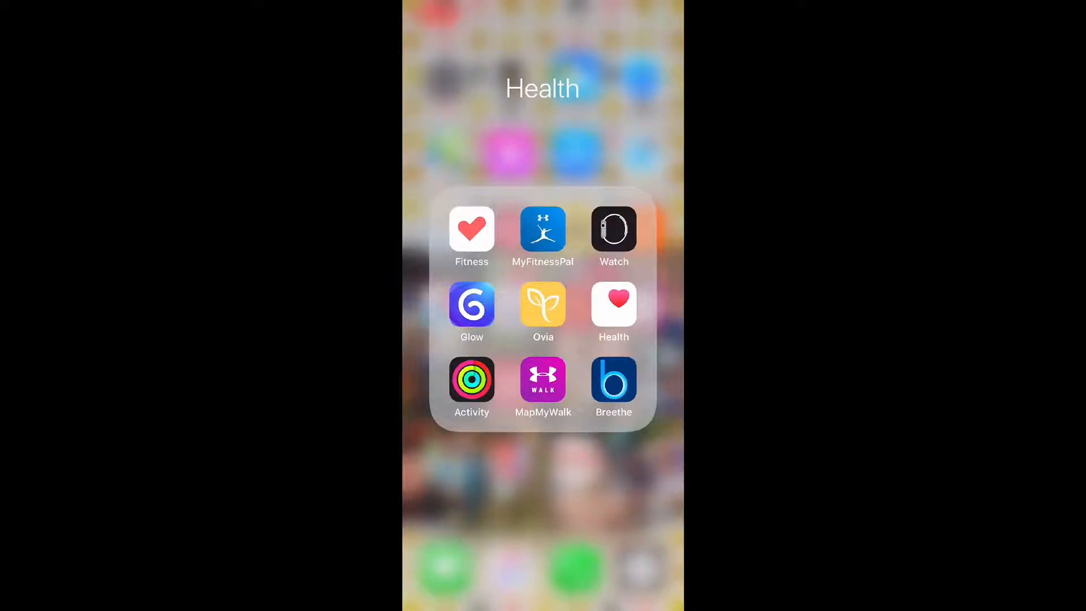
left_click(543, 509)
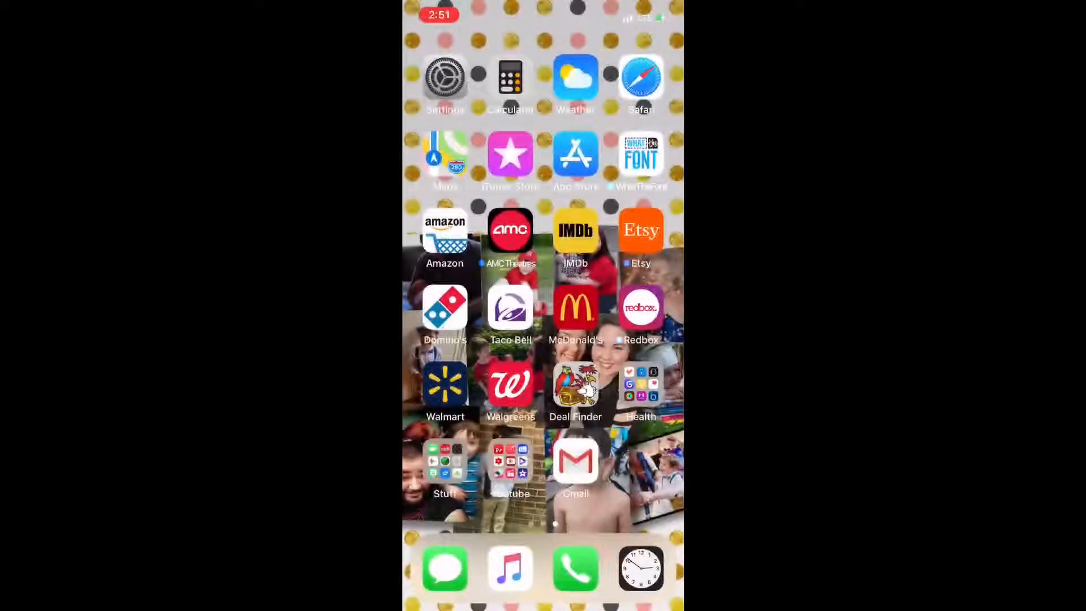
left_click(445, 465)
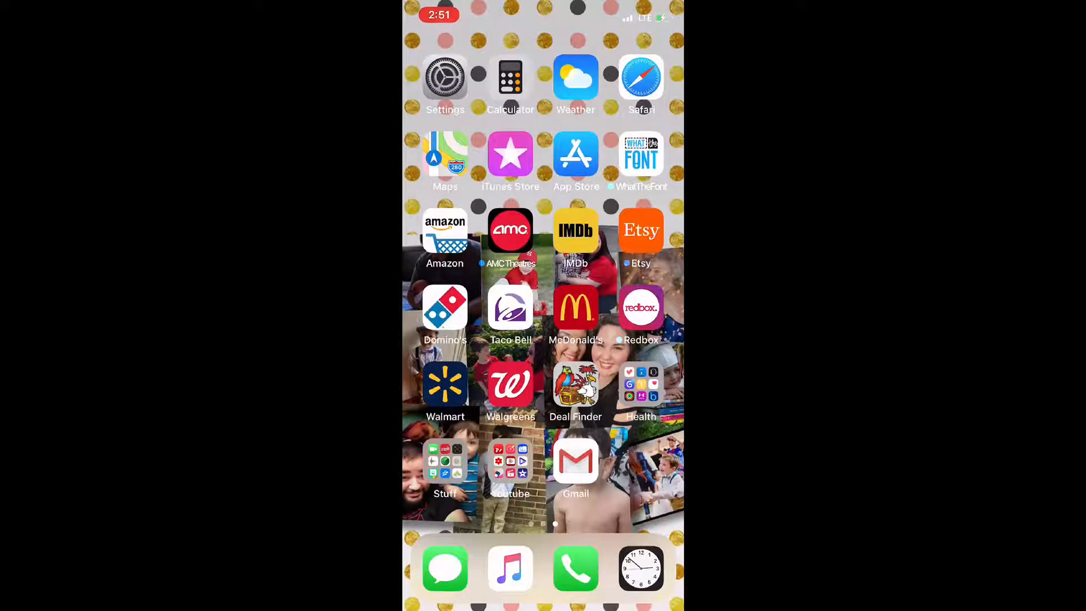
Look inside the YouTube folder on the second home page
left_click(509, 469)
Launch Gmail to its inbox, close it and return to the first home screen page
left_click(575, 463)
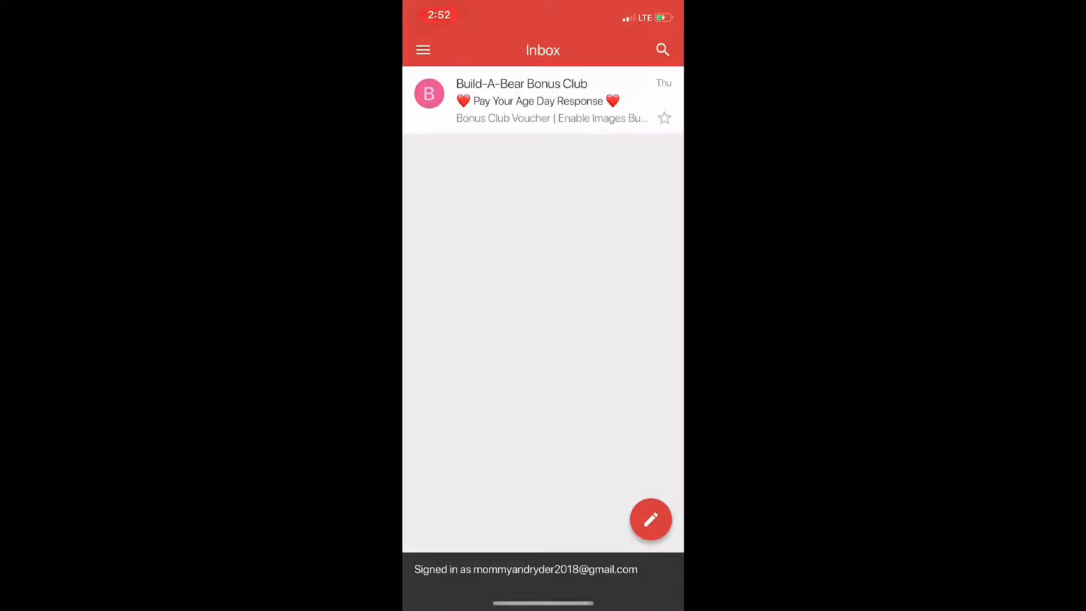
left_click_drag(544, 602, 543, 339)
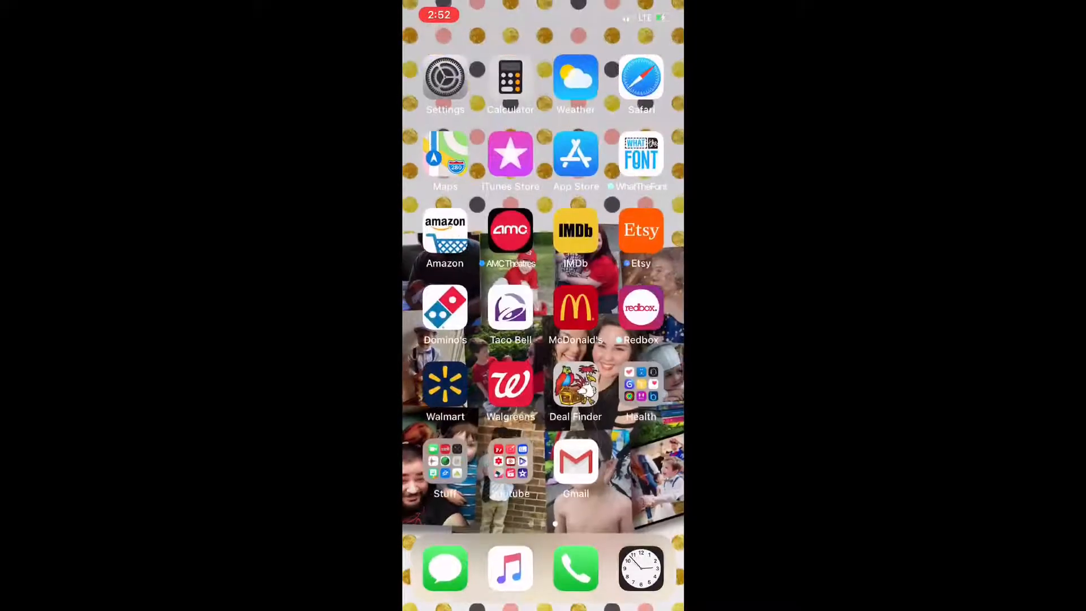
left_click_drag(441, 339, 644, 339)
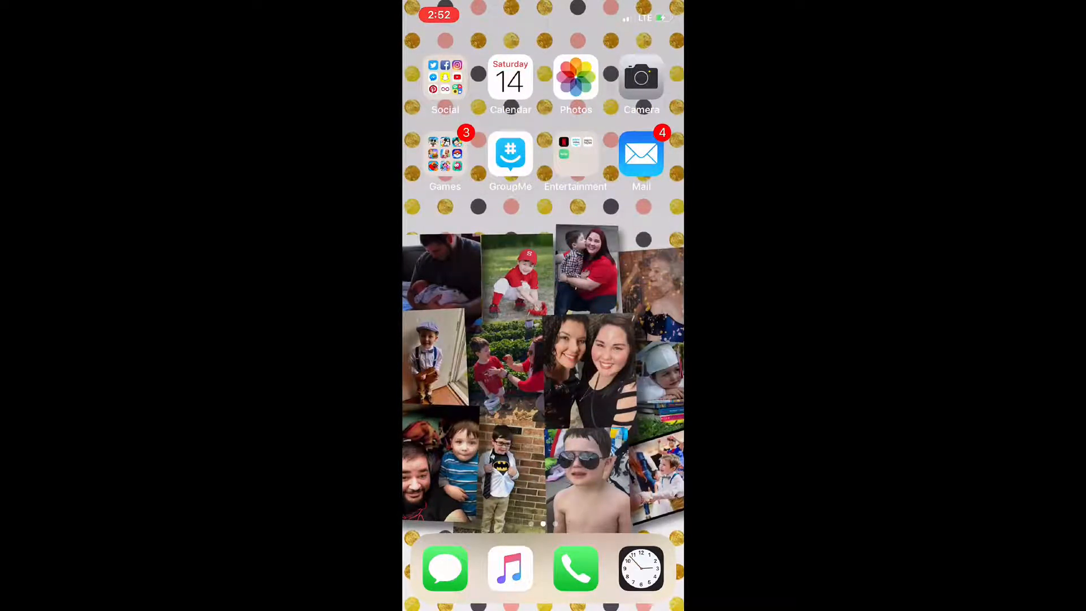